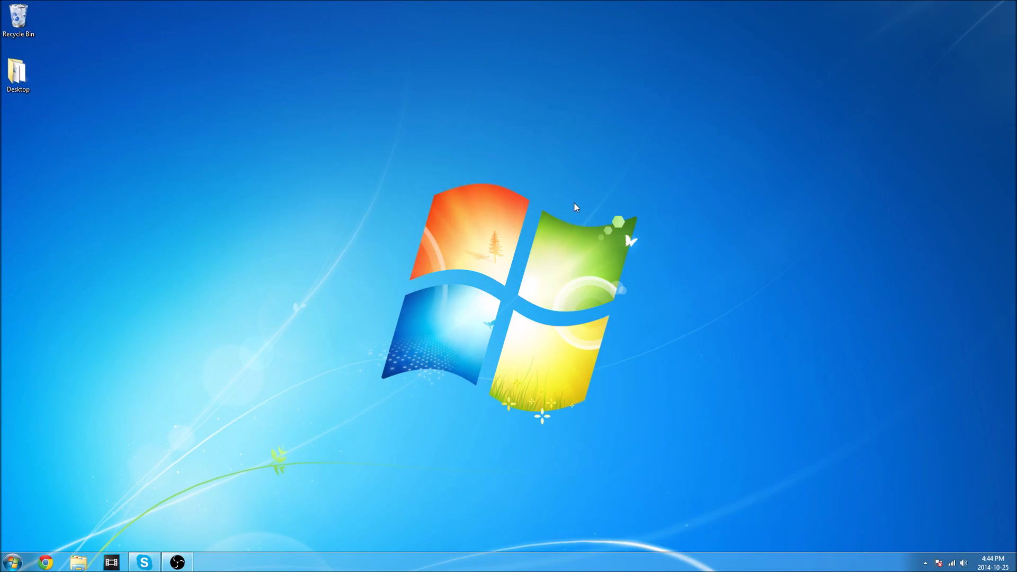
# - Check the current Windows 8.1 Start menu and Metro Start screen before restyling
pyautogui.moveTo(300, 152); pyautogui.dragTo(498, 198)
pyautogui.click(24, 569)
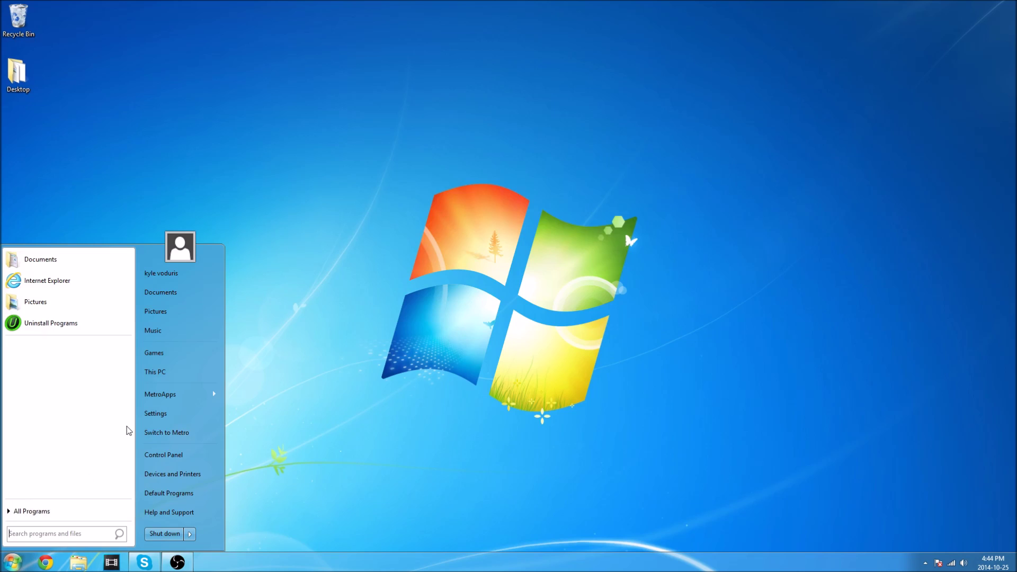
pyautogui.click(168, 434)
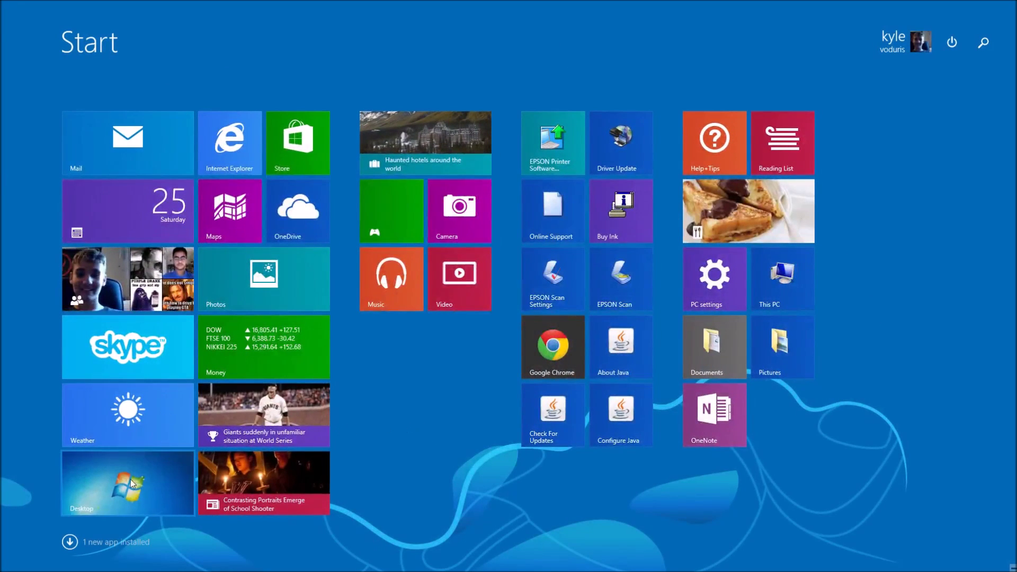
pyautogui.click(190, 501)
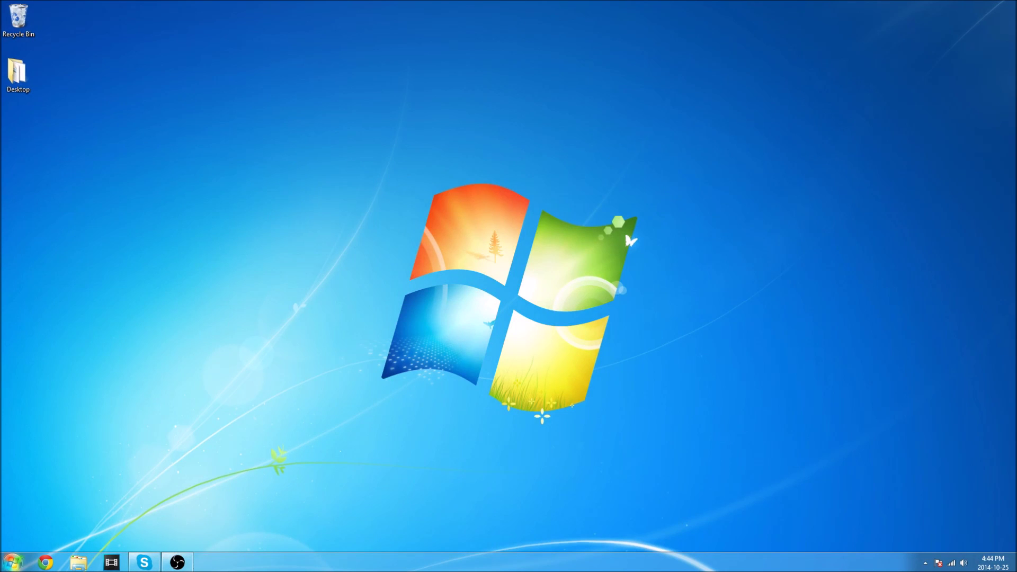
pyautogui.click(12, 563)
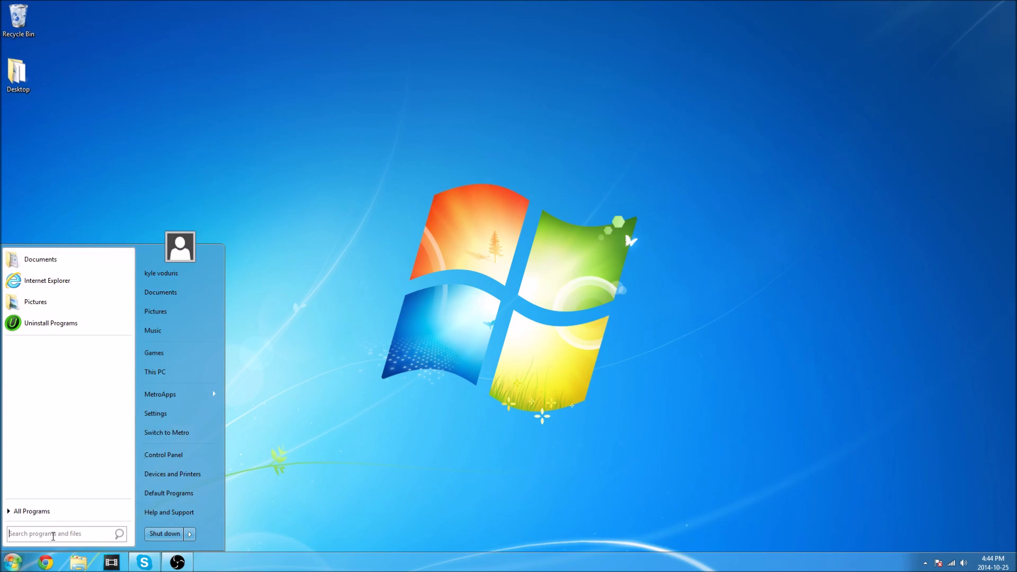
pyautogui.click(13, 561)
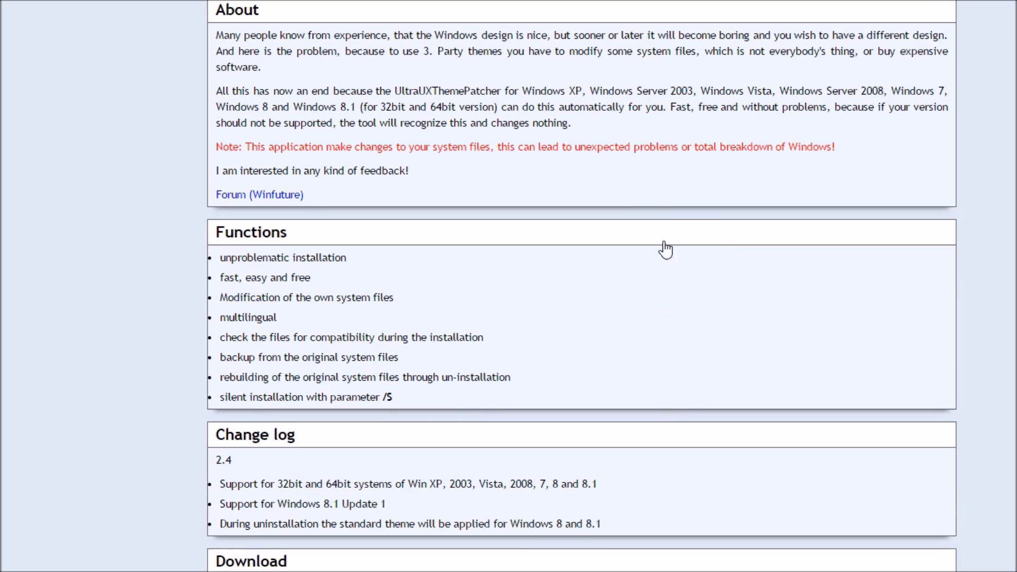
# - Download the UltraUXThemePatcher 2.4 installer from its software page
pyautogui.scroll(1, 652, 223)
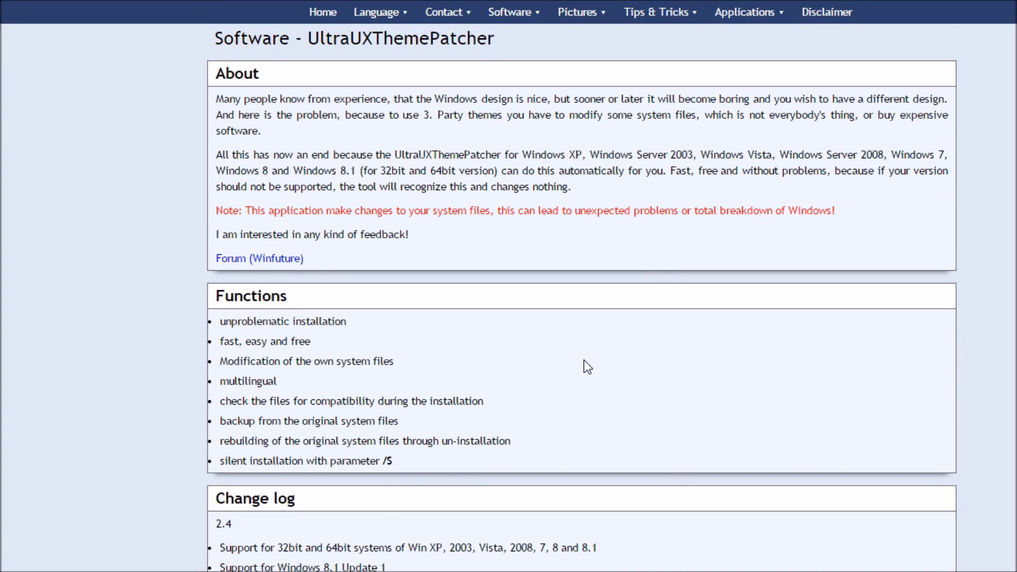
pyautogui.scroll(-5, 584, 366)
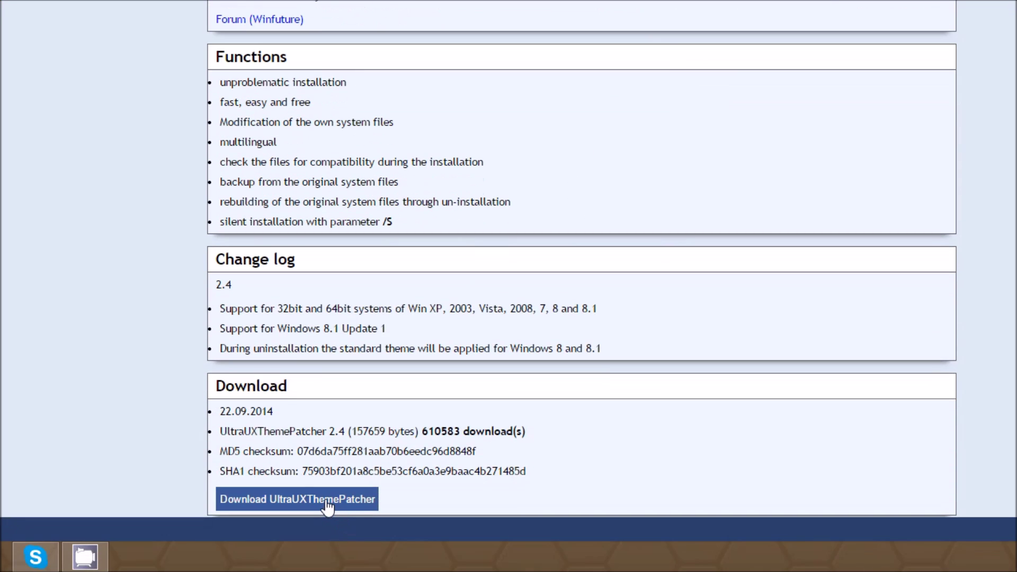
pyautogui.click(263, 501)
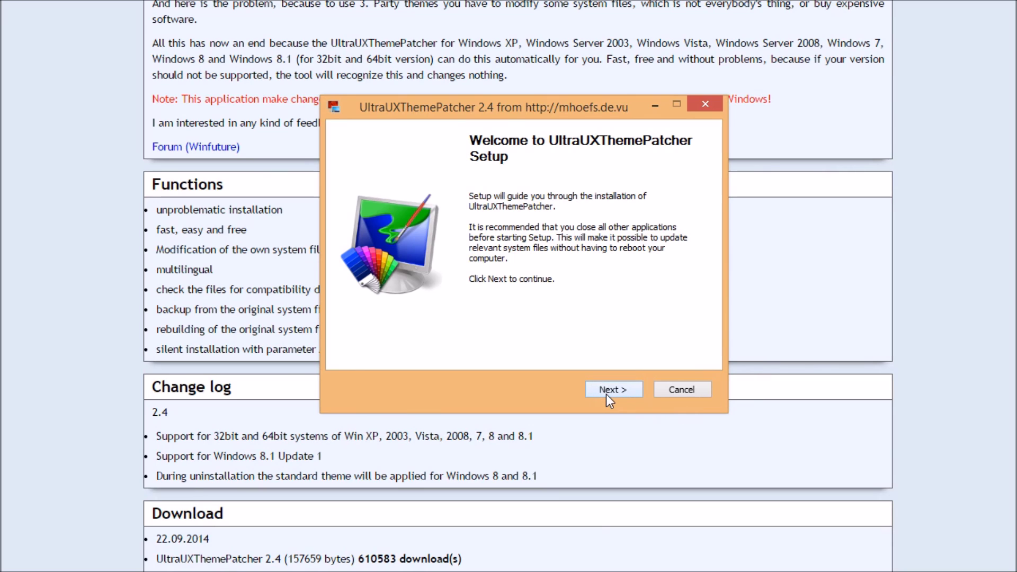
# - Accept the license and install UltraUXThemePatcher to patch the theme system files
pyautogui.click(606, 395)
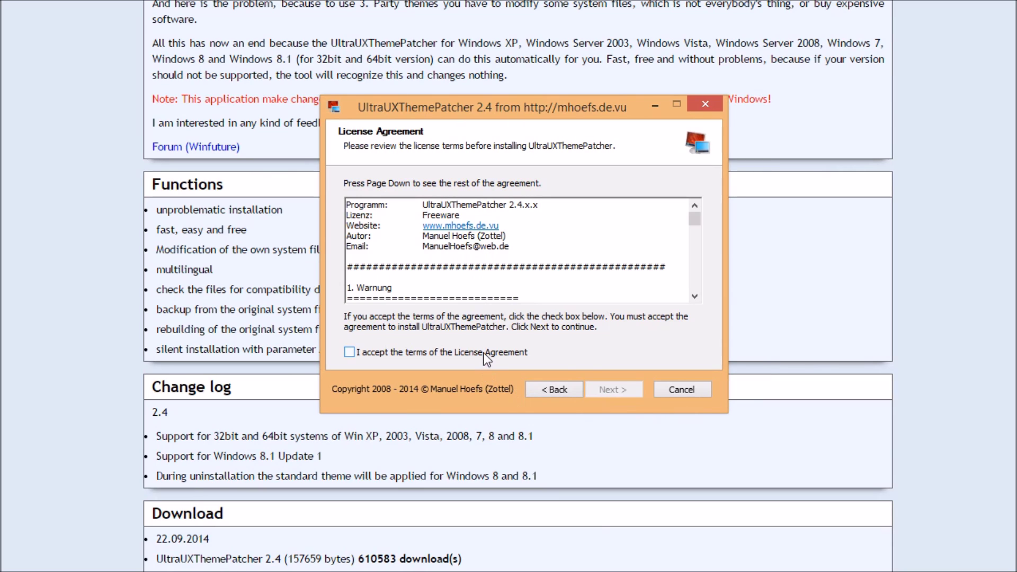
pyautogui.click(484, 353)
pyautogui.click(618, 393)
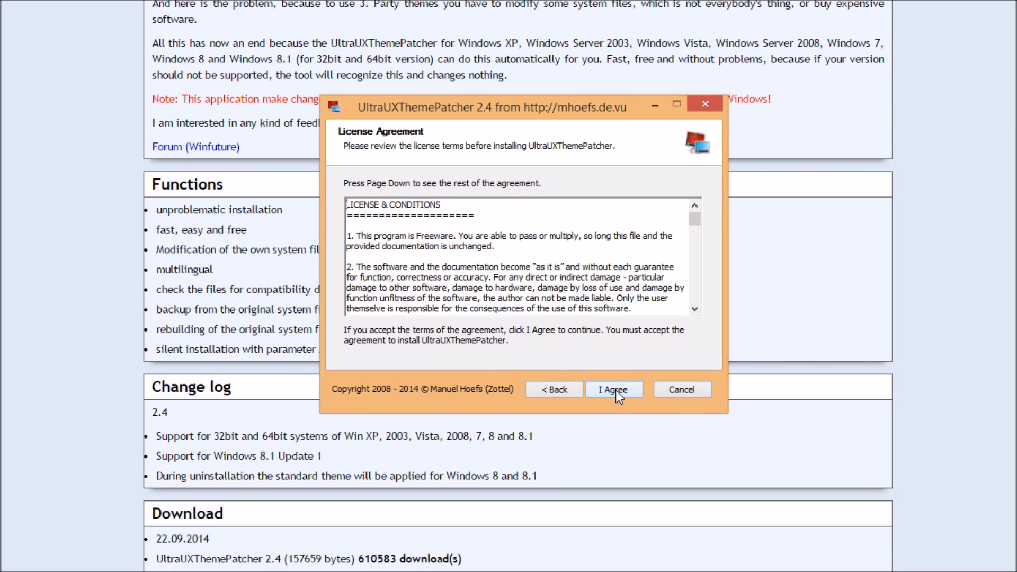
pyautogui.click(616, 390)
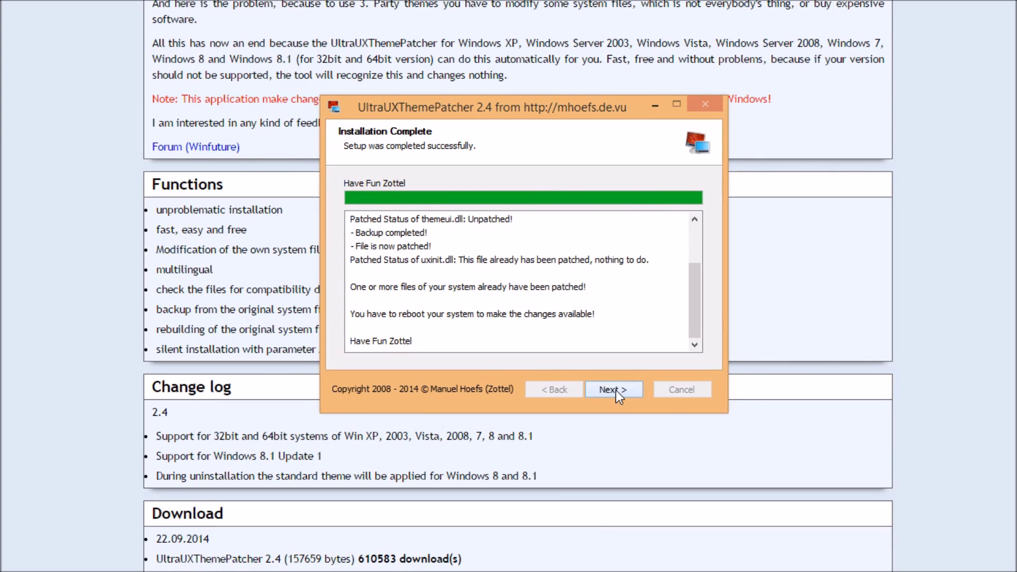
pyautogui.click(616, 390)
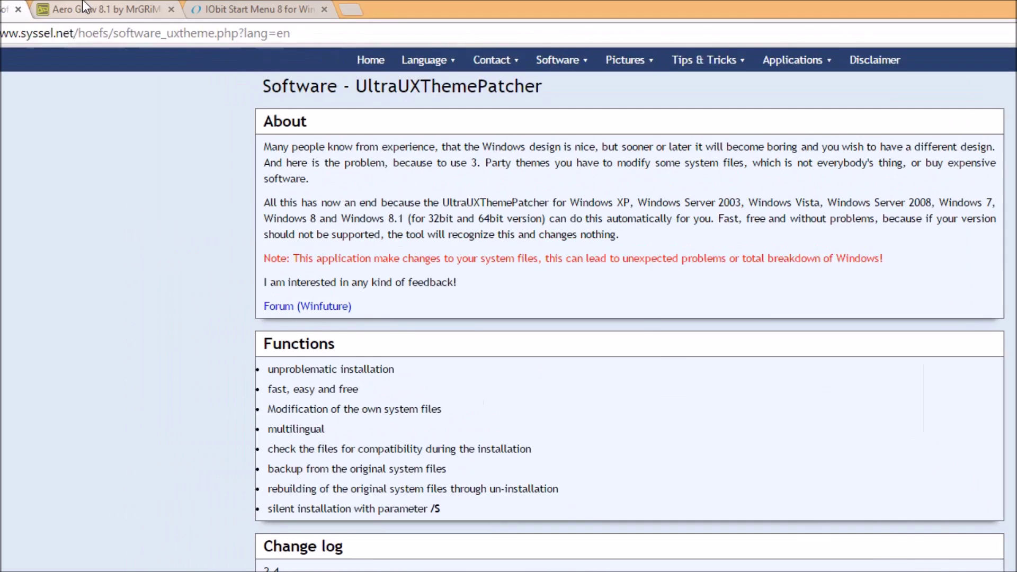
# - Go to the Aero Glow 8.1 deviantART tab to get the theme zip
pyautogui.click(190, 10)
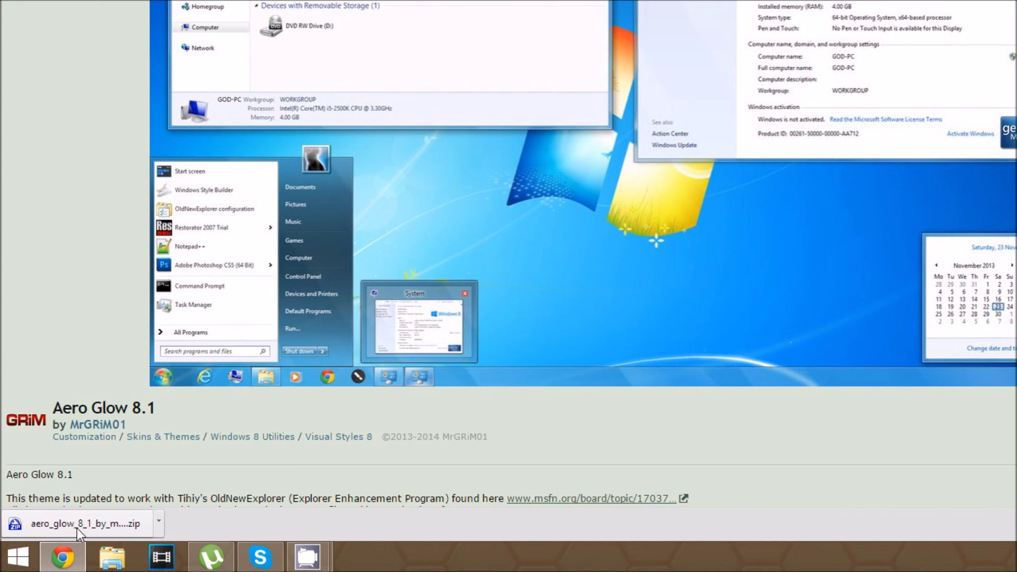
# - Open the Aero Glow 8.1 zip in Bandizip and inspect its theme folder and .reg file
pyautogui.click(77, 526)
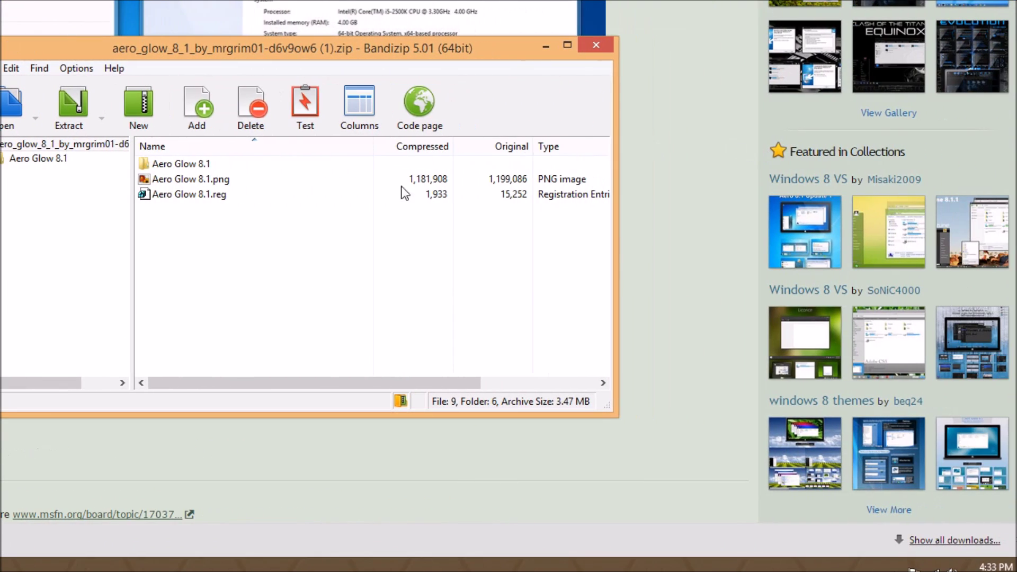
pyautogui.click(212, 195)
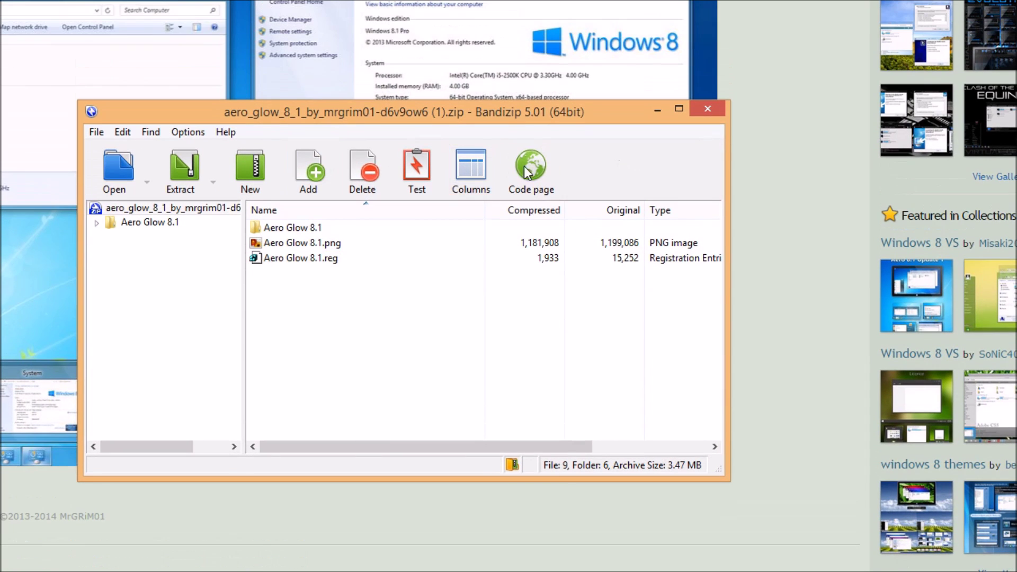
pyautogui.click(456, 165)
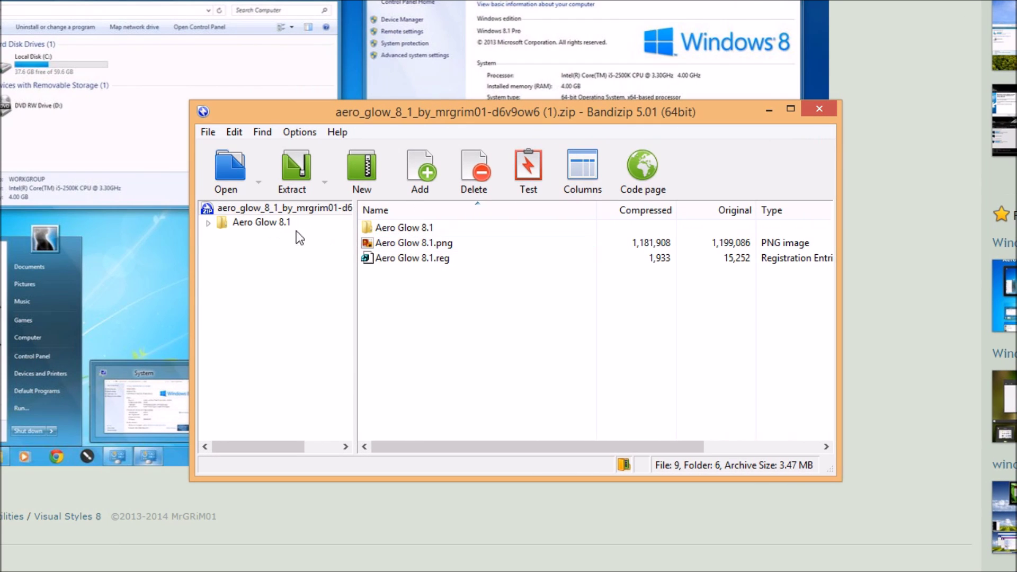
pyautogui.click(271, 222)
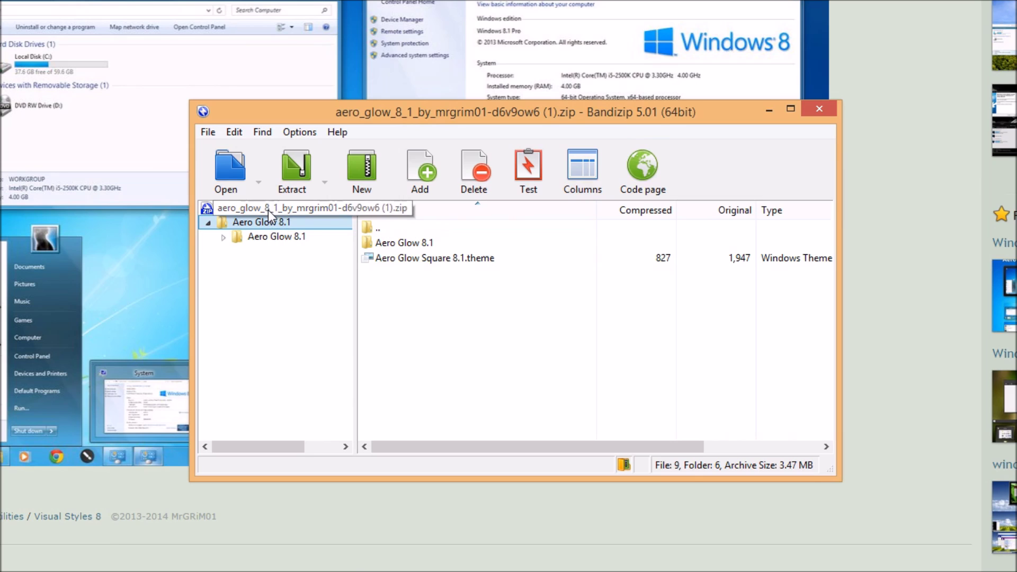
pyautogui.click(268, 209)
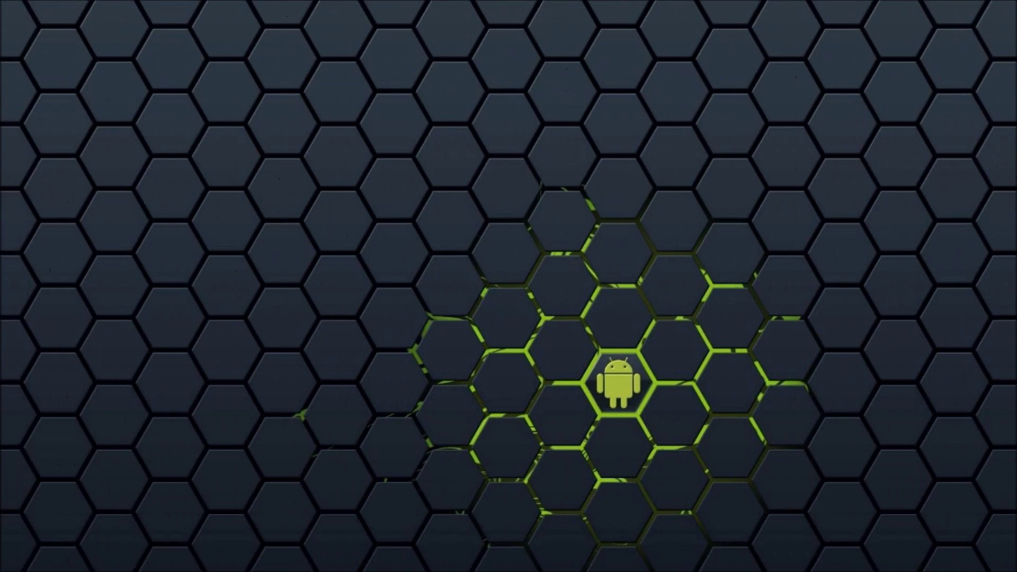
# - Open the desktop Aero Glow 8.1 folder and select both theme items
pyautogui.doubleClick(14, 154)
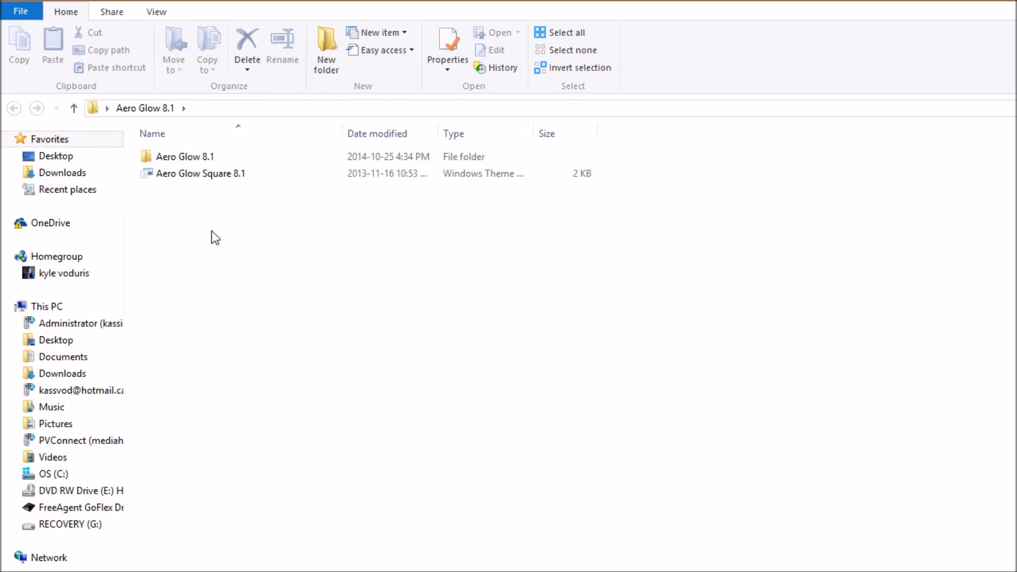
pyautogui.moveTo(218, 247); pyautogui.dragTo(230, 142)
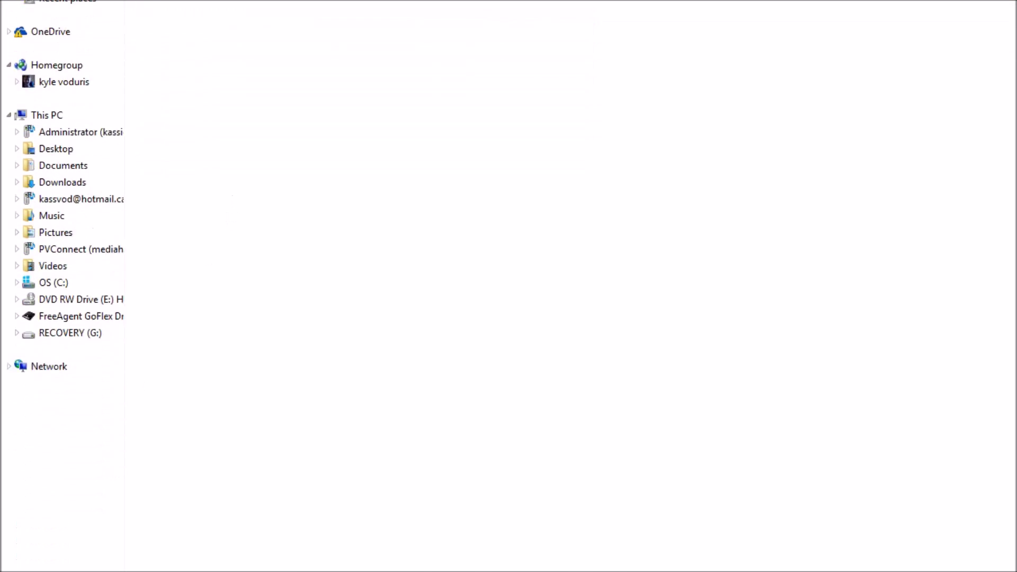
pyautogui.click(111, 556)
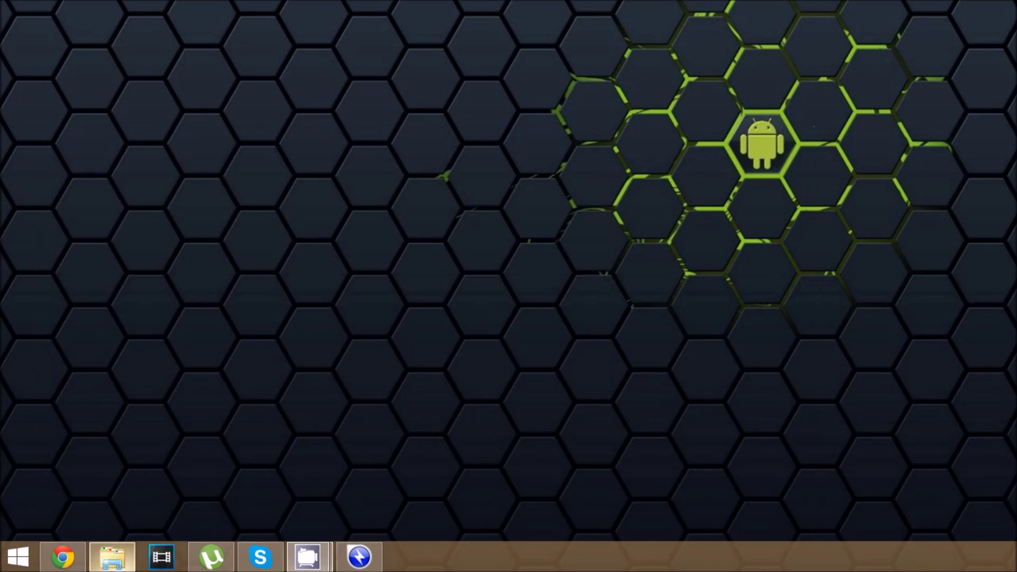
pyautogui.click(112, 557)
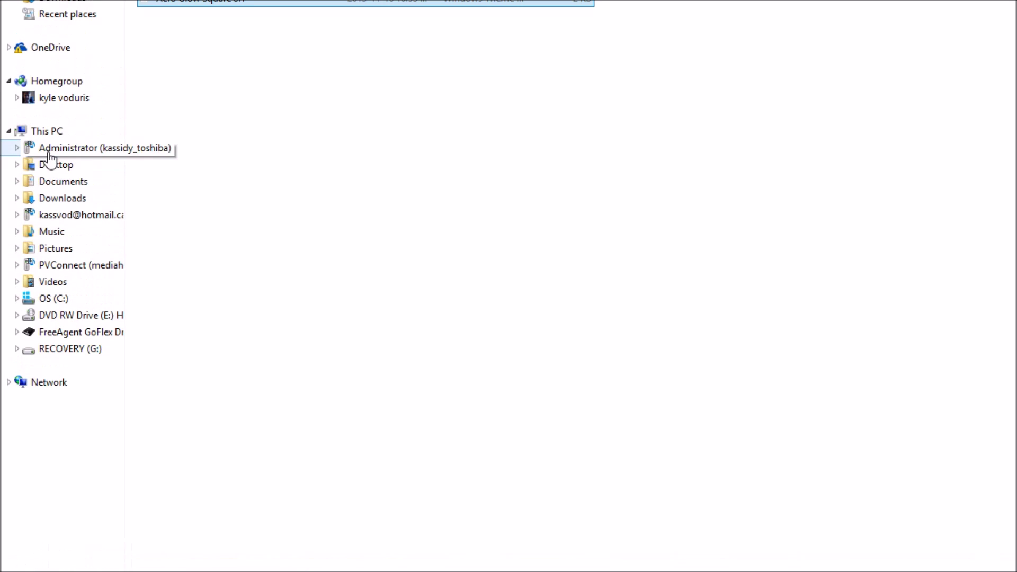
# - Paste the theme files into C:\Windows\Resources\Themes, granting administrator permission
pyautogui.click(66, 303)
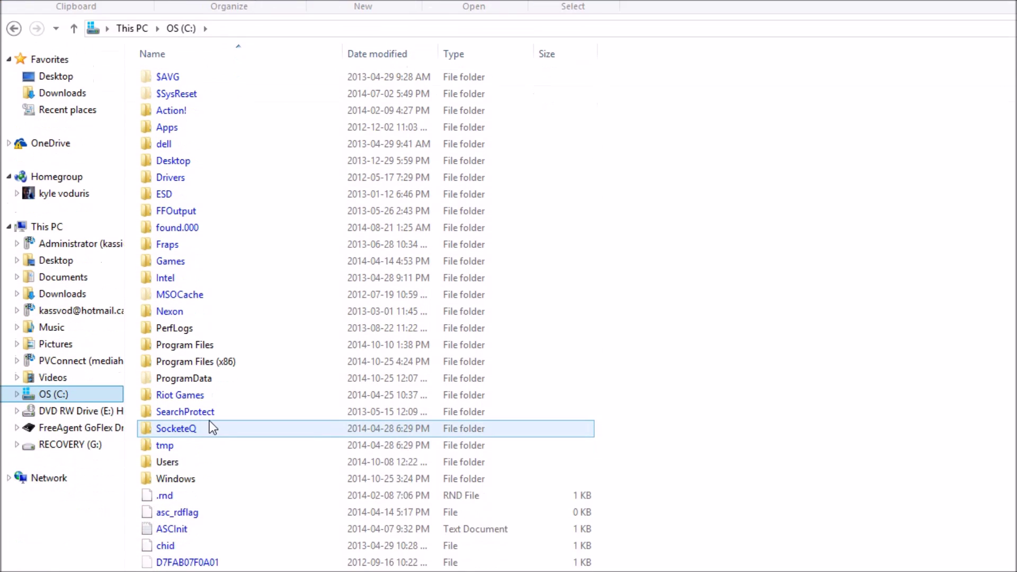
pyautogui.doubleClick(192, 481)
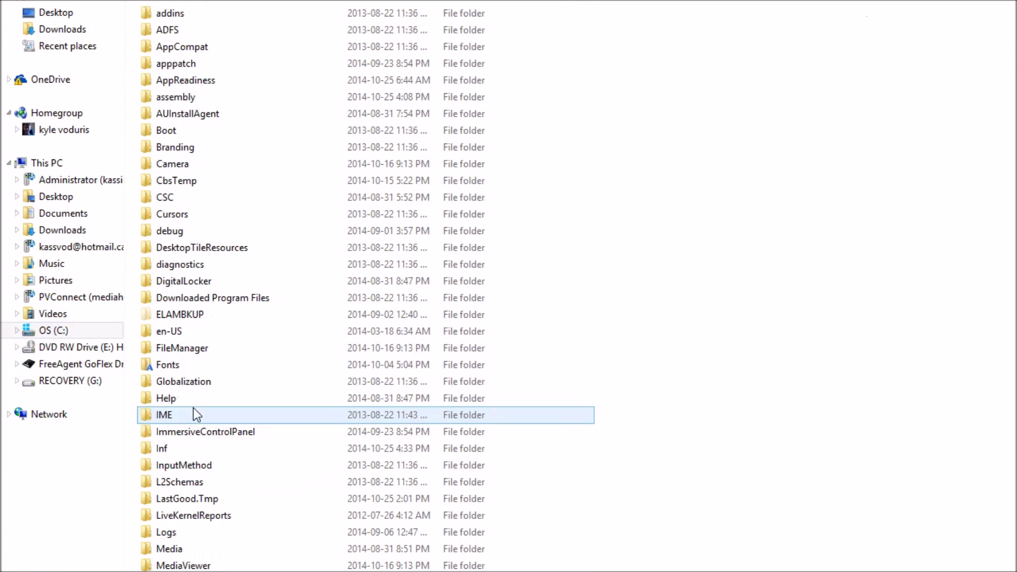
pyautogui.scroll(-4, 233, 455)
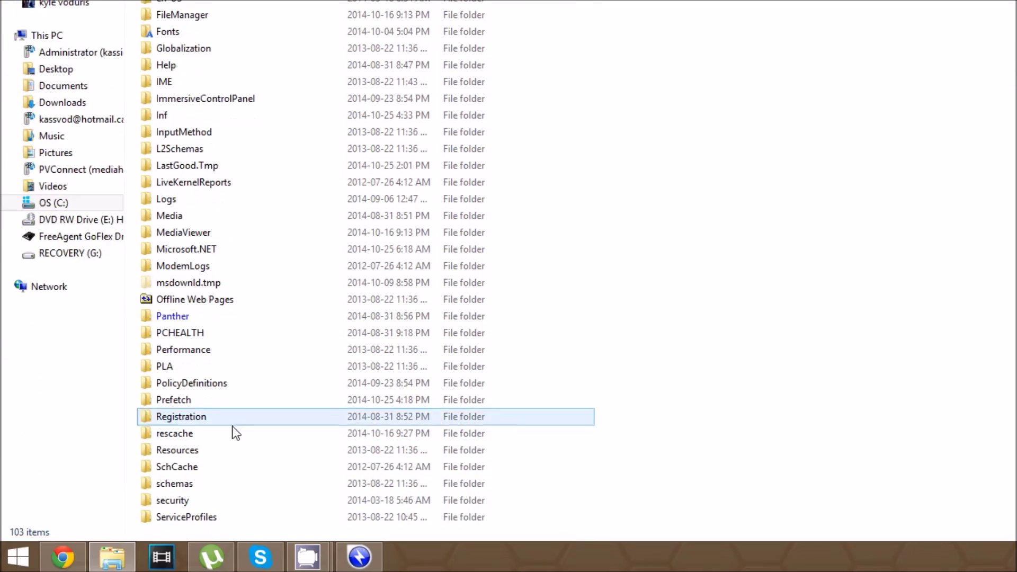
pyautogui.doubleClick(215, 456)
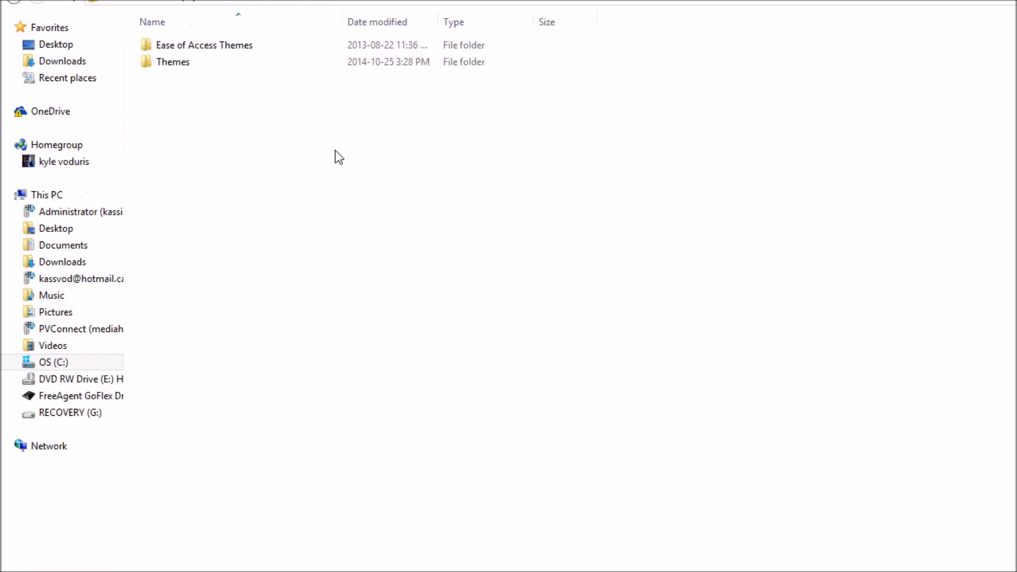
pyautogui.click(167, 141)
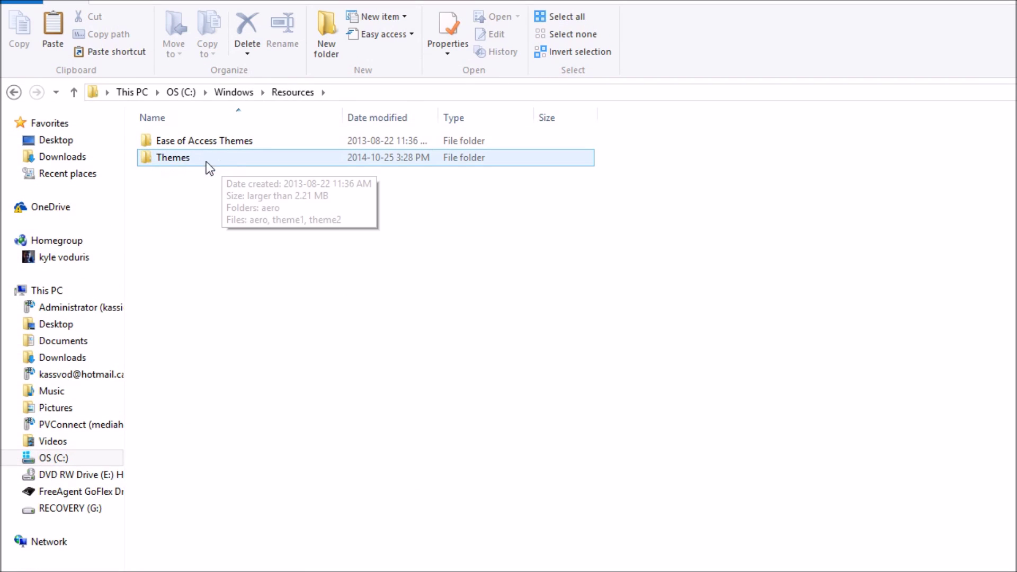
pyautogui.click(189, 161)
pyautogui.doubleClick(189, 162)
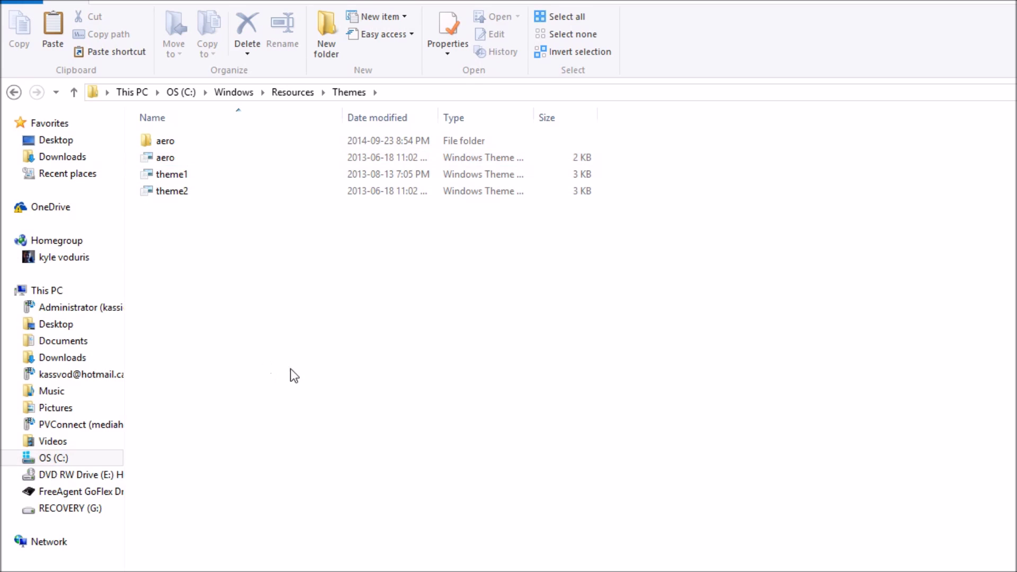
pyautogui.rightClick(181, 297)
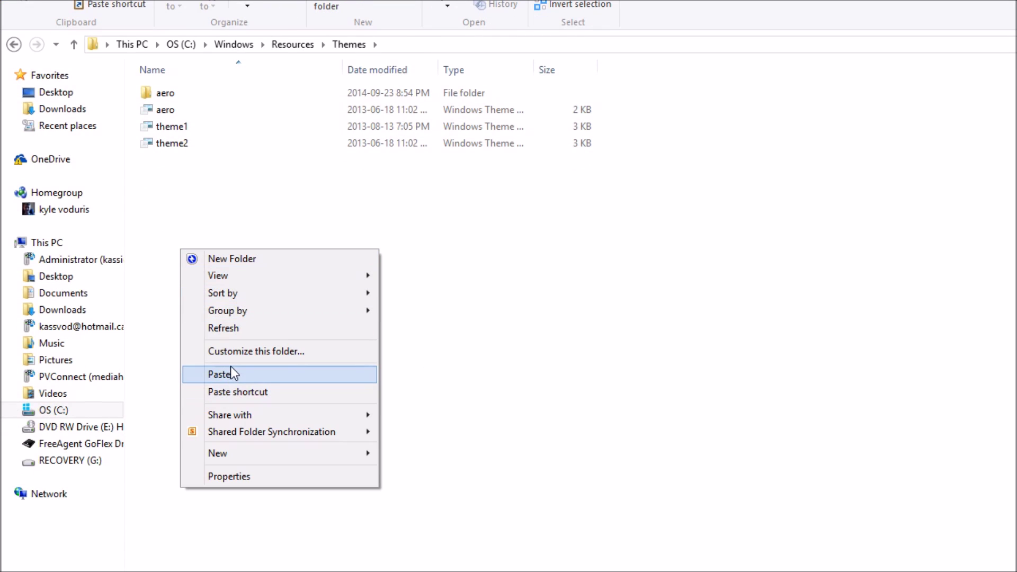
pyautogui.click(230, 374)
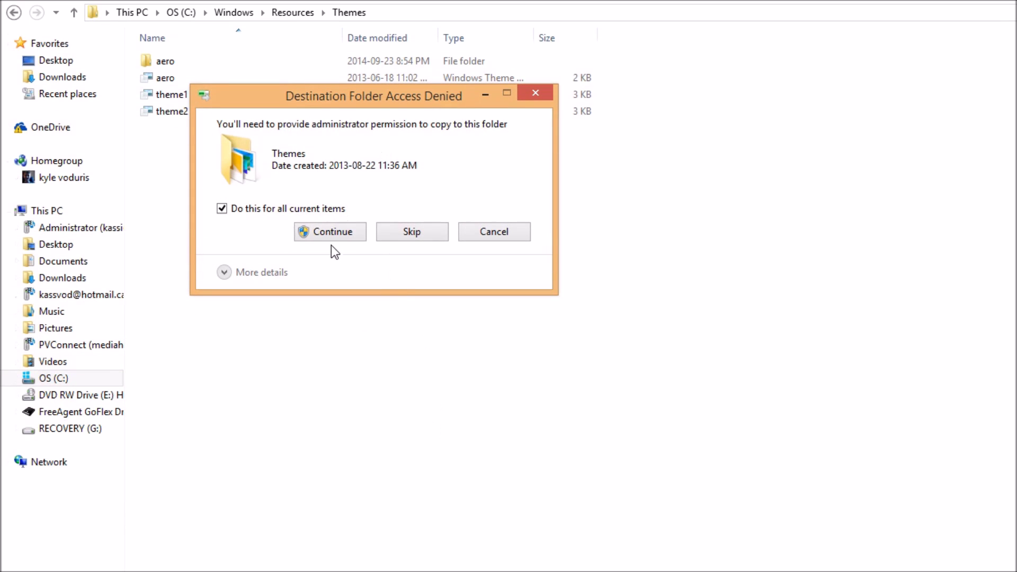
pyautogui.click(329, 237)
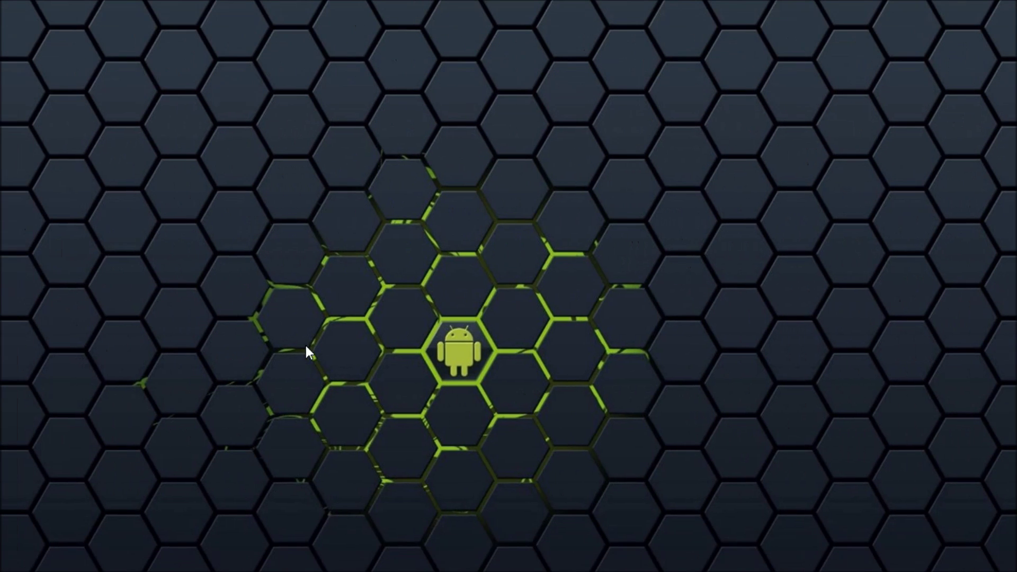
# - Apply the Aero Glow Square 8.1 theme from Personalization's installed themes
pyautogui.rightClick(319, 319)
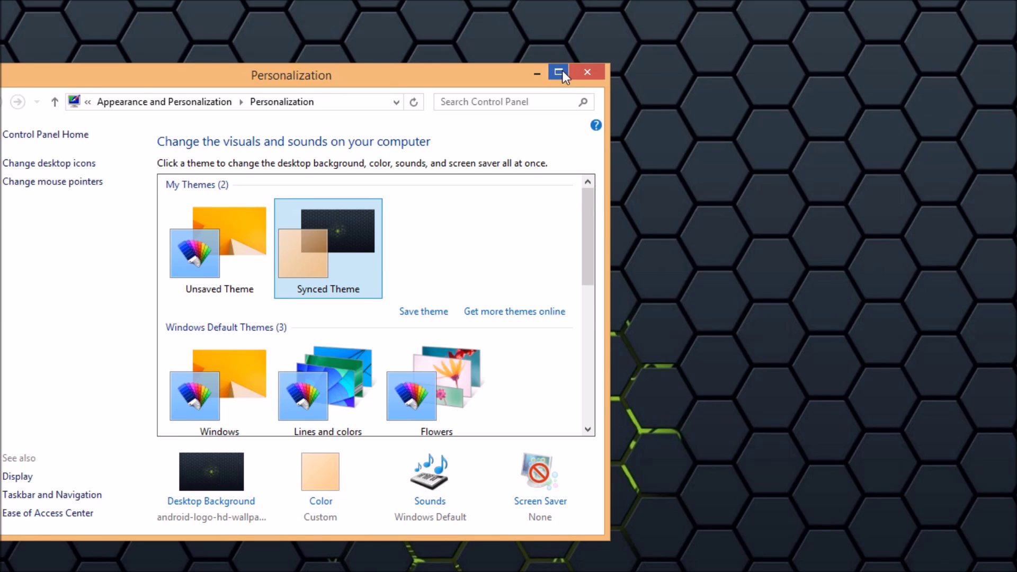
pyautogui.click(561, 71)
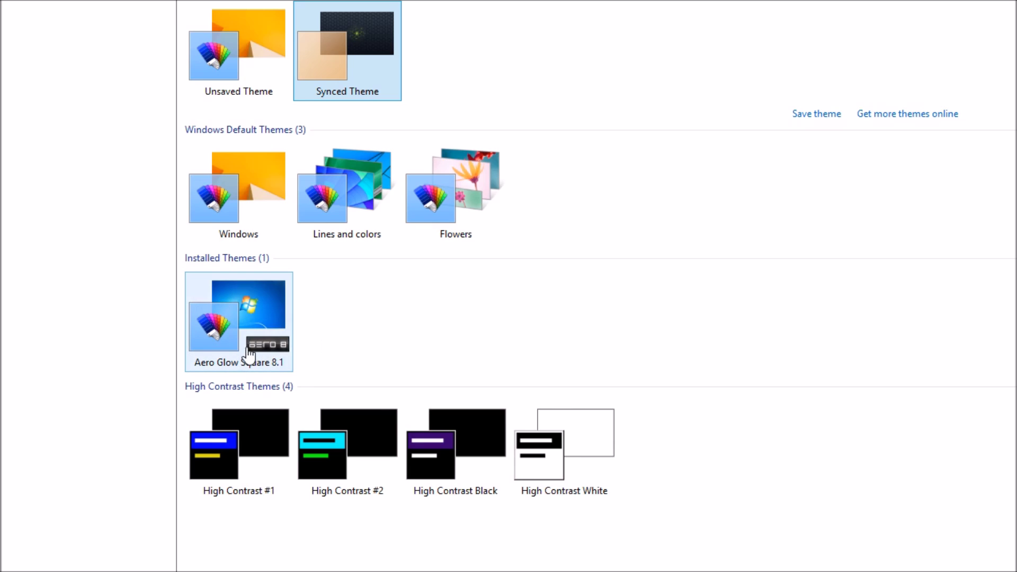
pyautogui.click(232, 330)
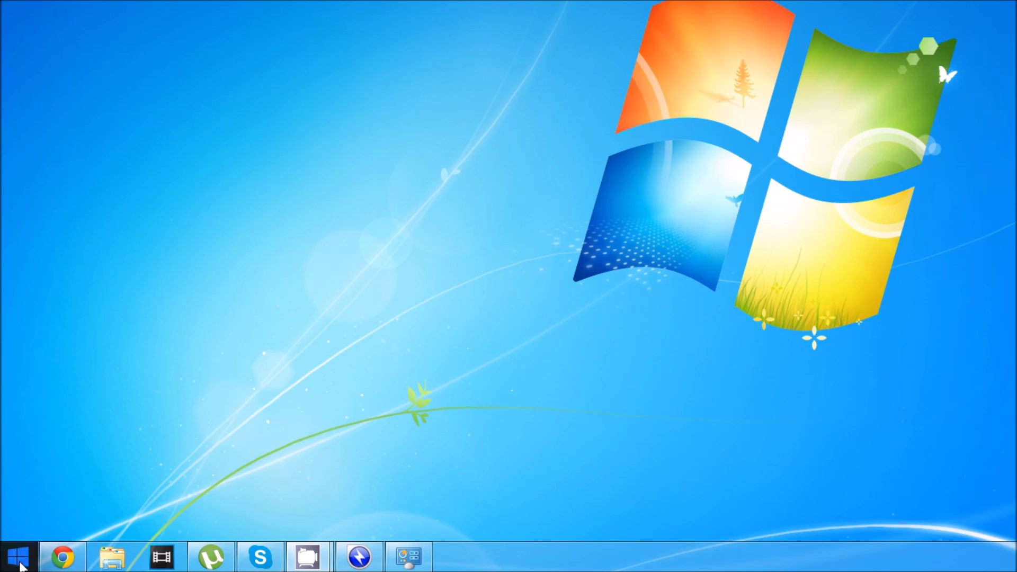
# - Download startmenu-setup.exe for Start Menu 8 via the IObit page and run it
pyautogui.click(61, 557)
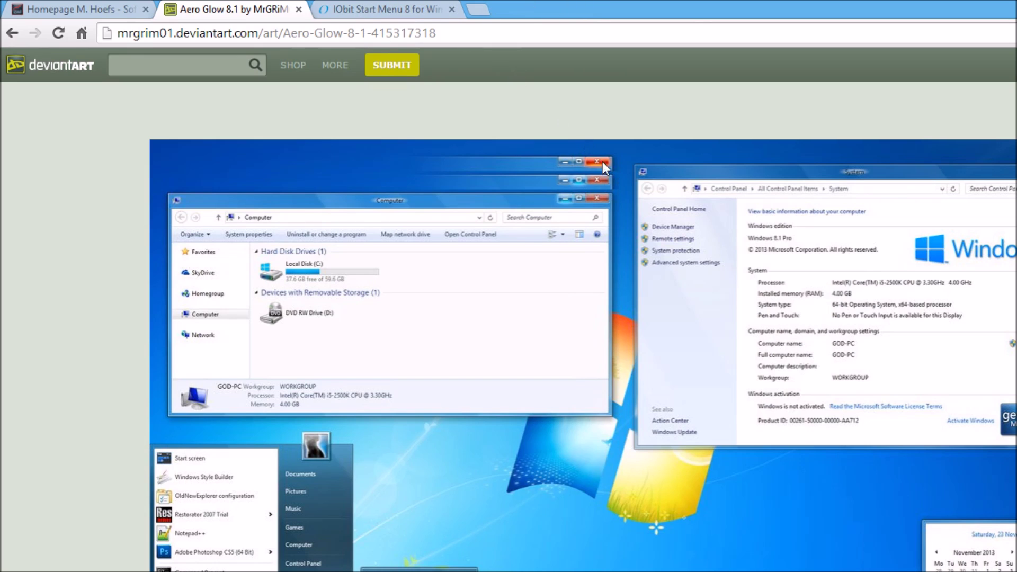
pyautogui.click(356, 5)
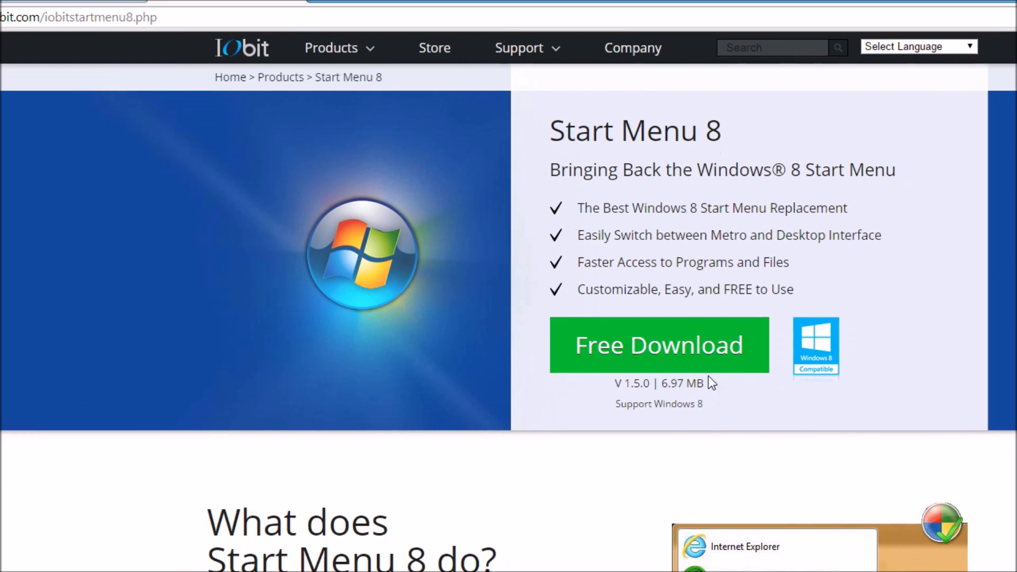
pyautogui.click(677, 354)
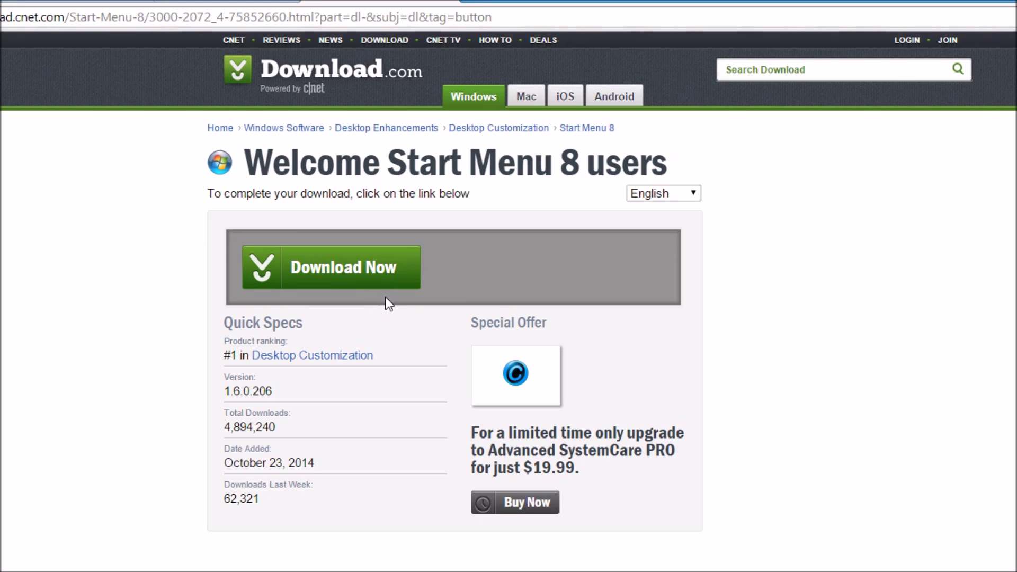
pyautogui.click(268, 262)
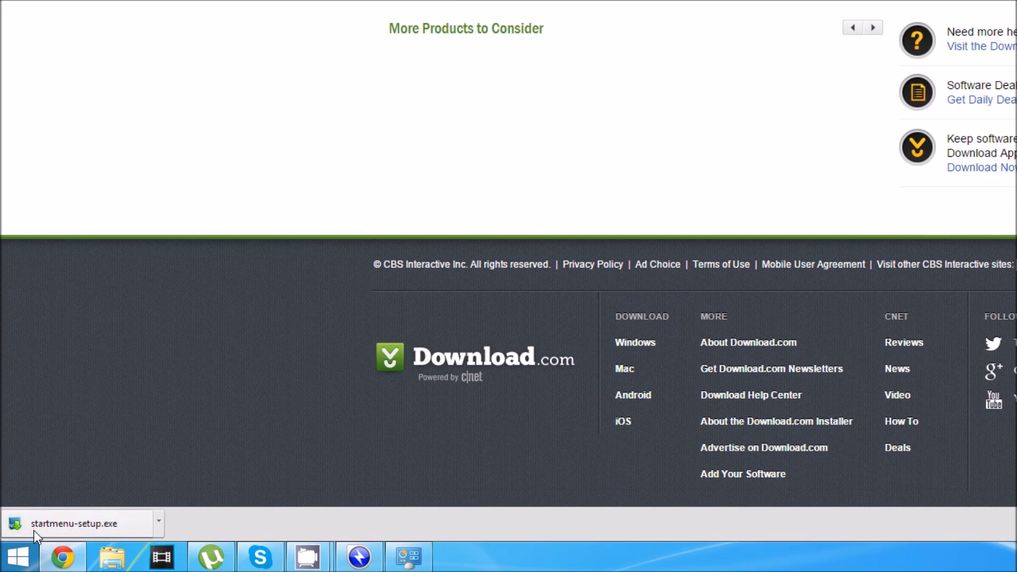
pyautogui.click(37, 527)
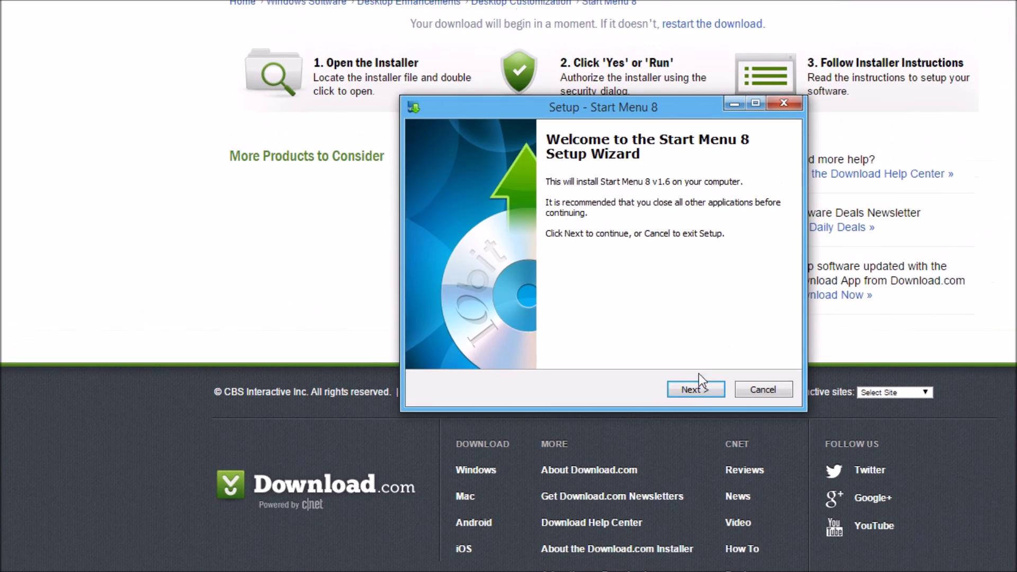
# - Install Start Menu 8 v1.6 using Custom installation with the PasswordBox add-on unchecked
pyautogui.click(698, 392)
pyautogui.click(698, 392)
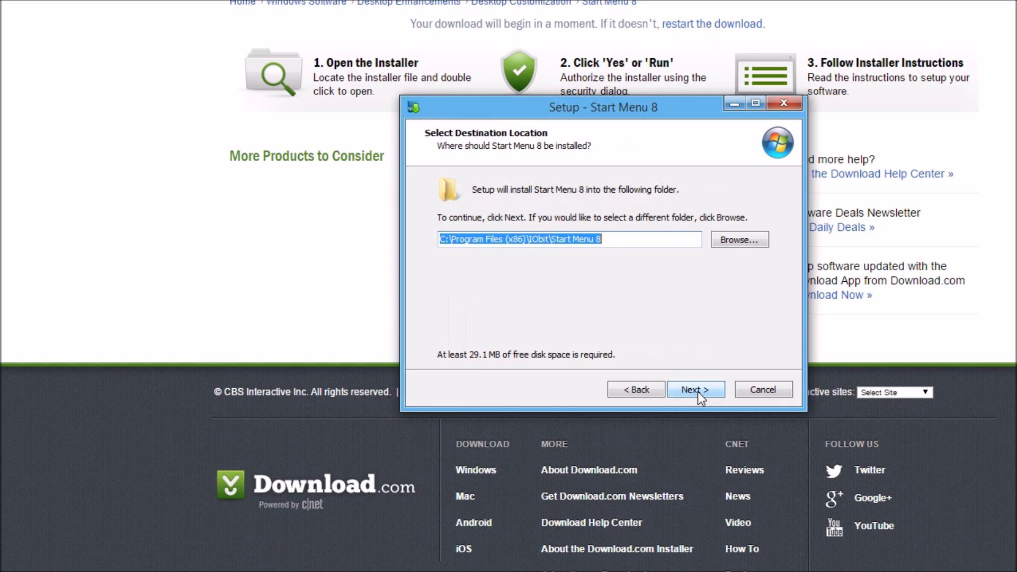
pyautogui.click(698, 393)
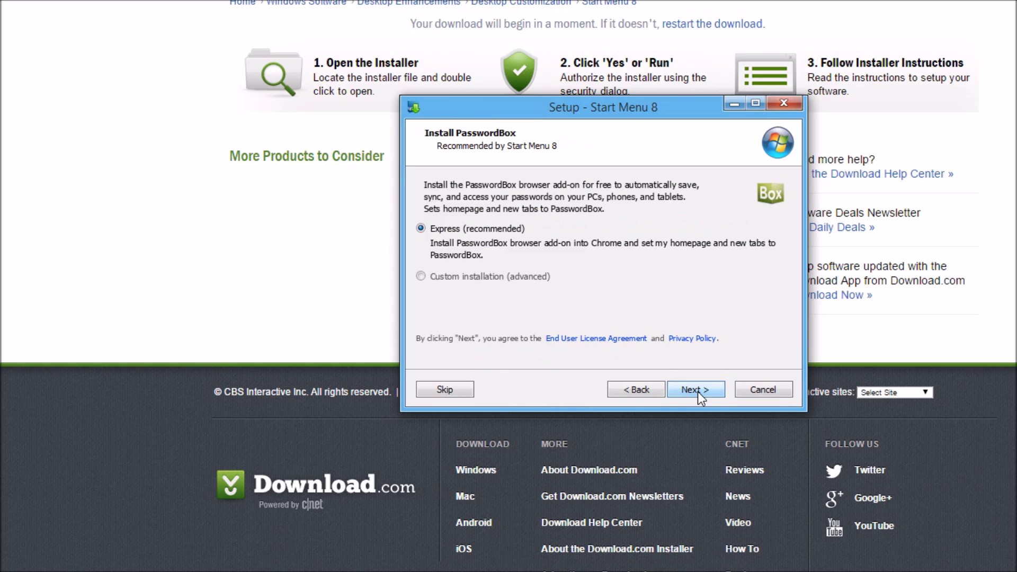
pyautogui.click(421, 276)
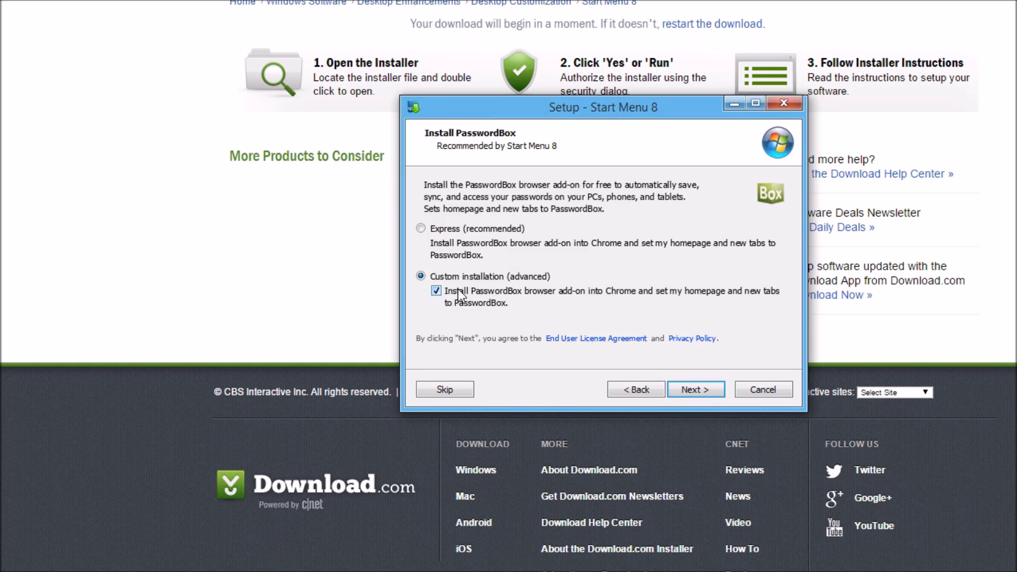
pyautogui.click(436, 291)
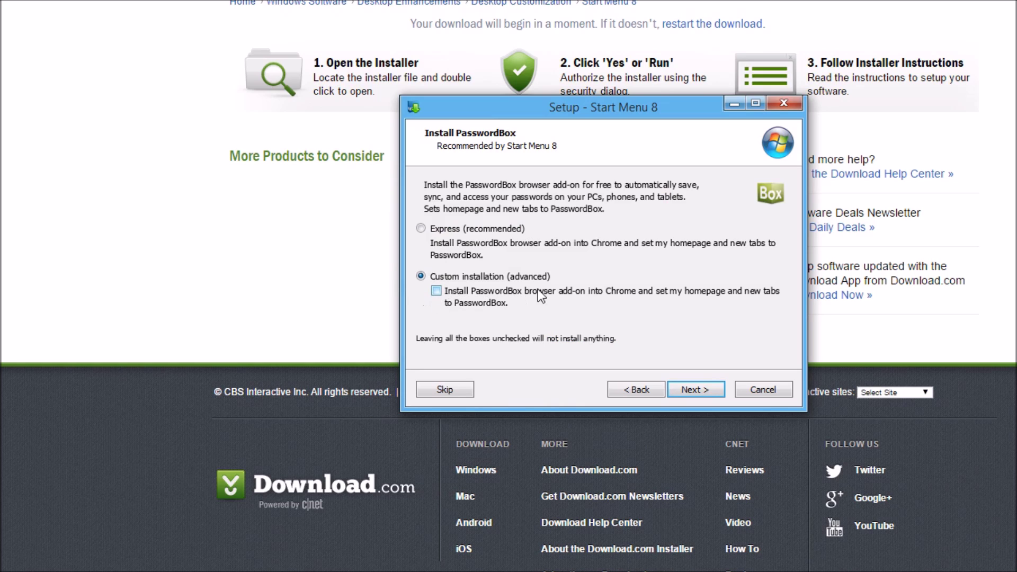
pyautogui.click(707, 388)
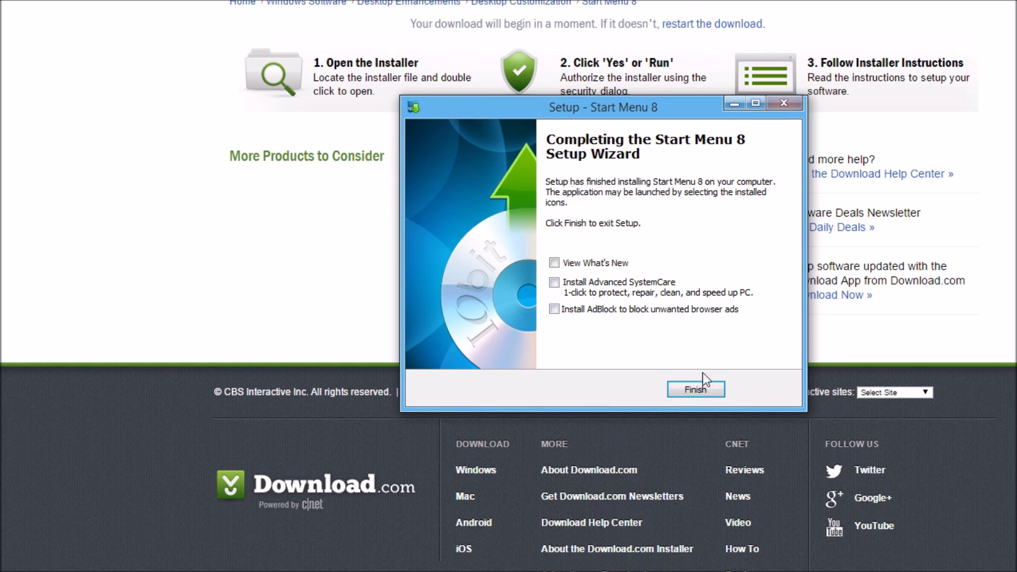
pyautogui.click(698, 387)
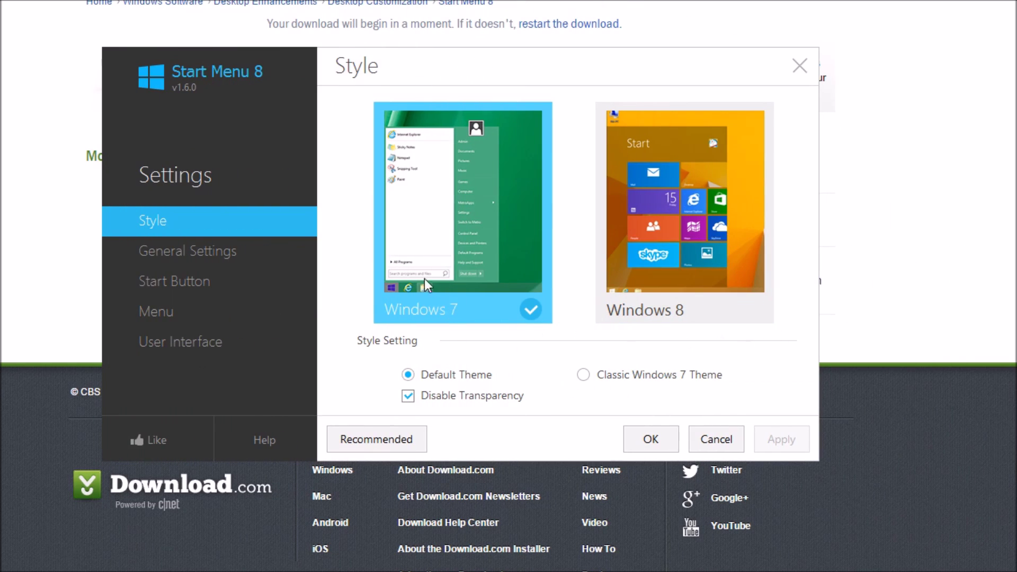
# - Browse the Start Button, User Interface, Menu and General settings pages of Start Menu 8
pyautogui.click(225, 281)
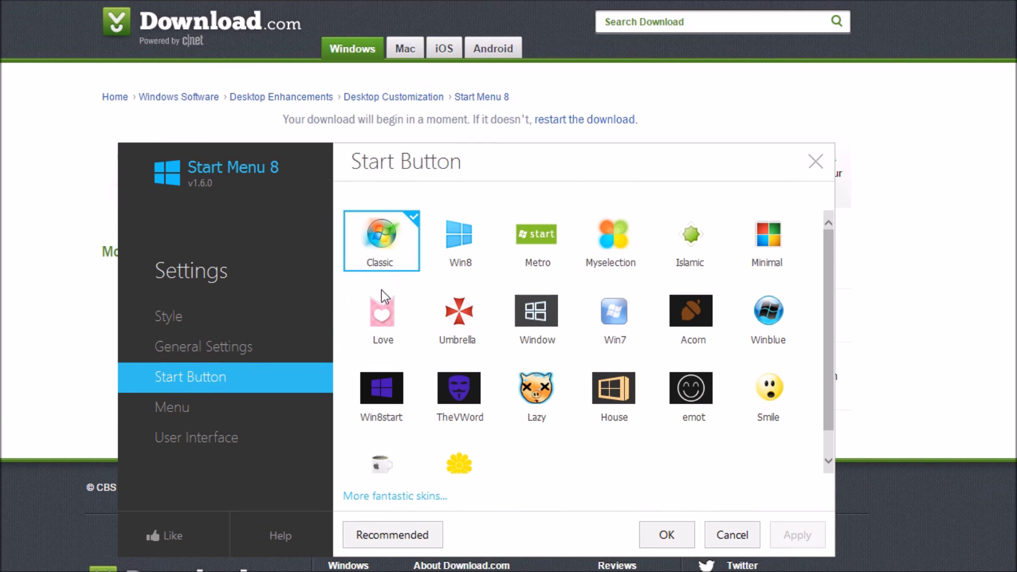
pyautogui.click(228, 445)
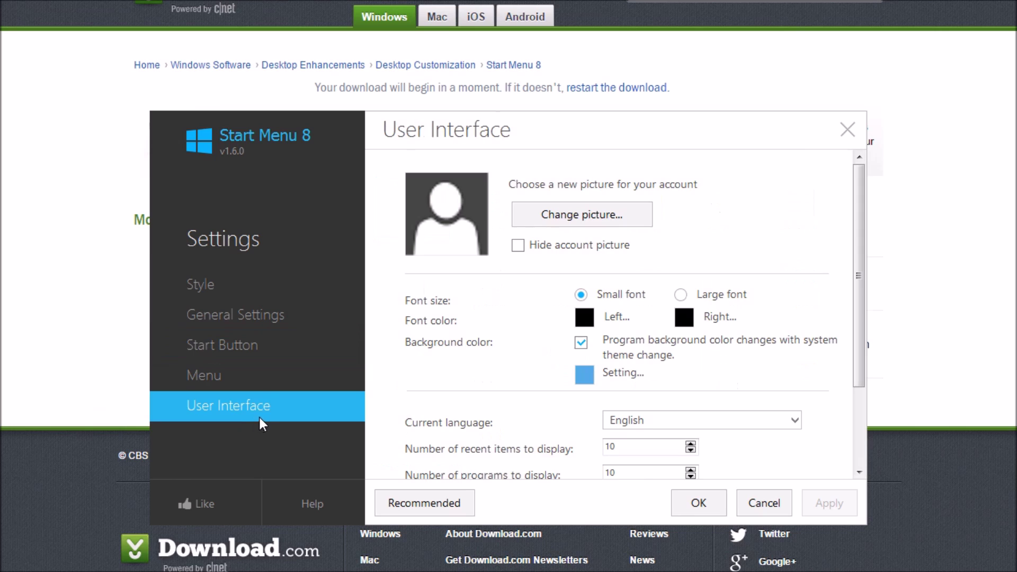
pyautogui.click(260, 375)
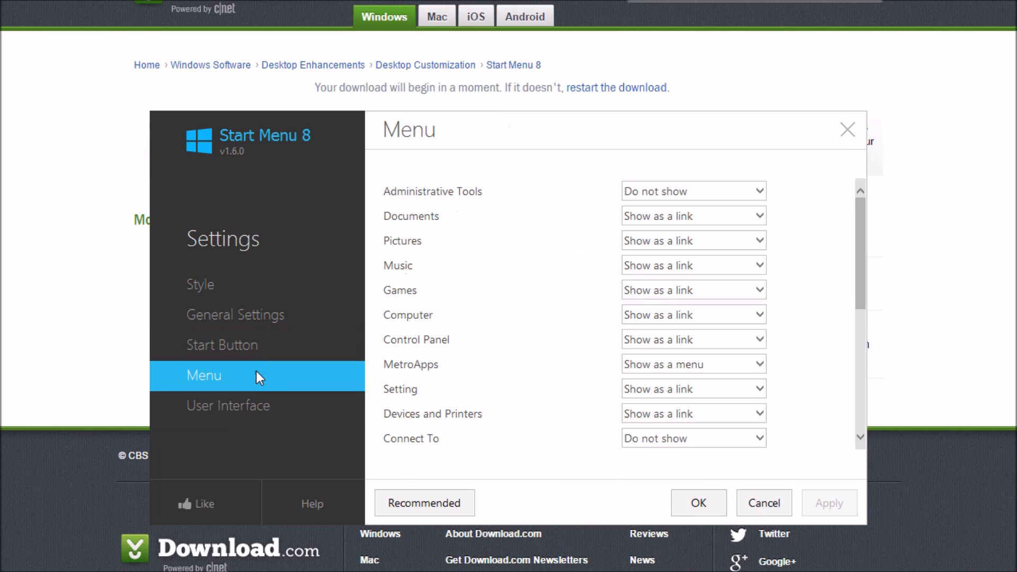
pyautogui.click(263, 342)
pyautogui.click(265, 321)
# - Set the Windows 7 style to Classic Windows 7 Theme and apply it
pyautogui.click(254, 288)
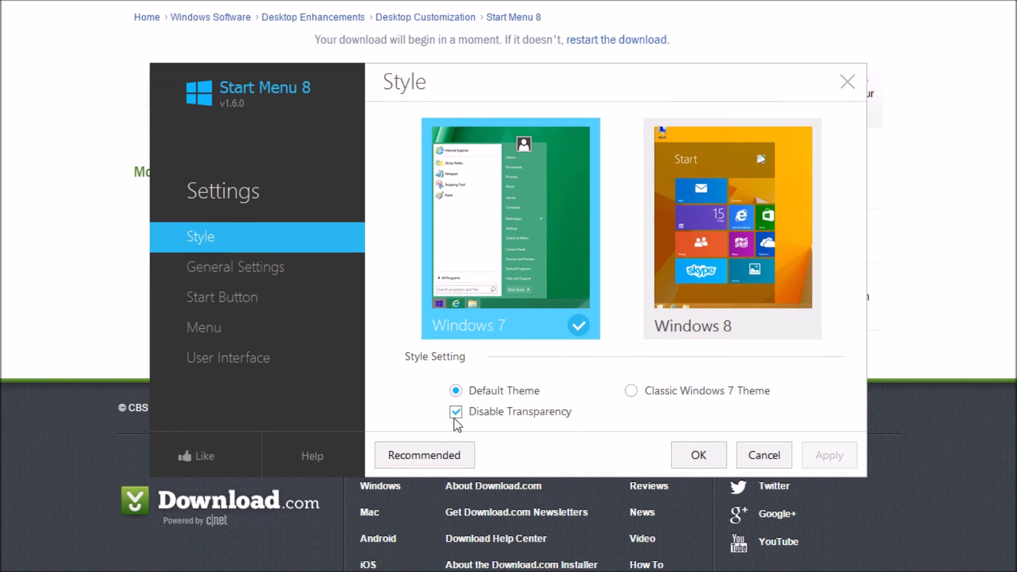
pyautogui.click(631, 391)
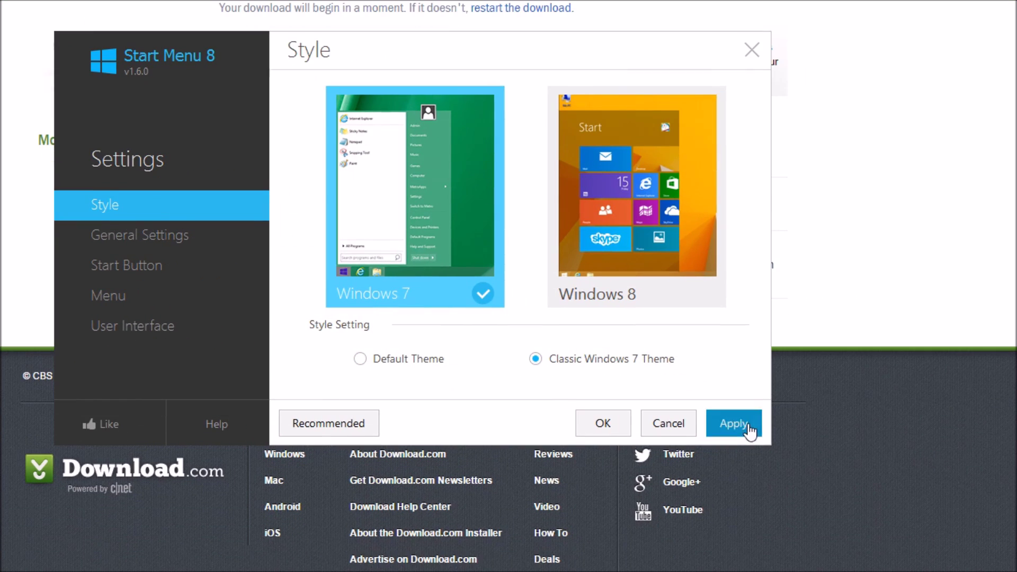
pyautogui.click(816, 455)
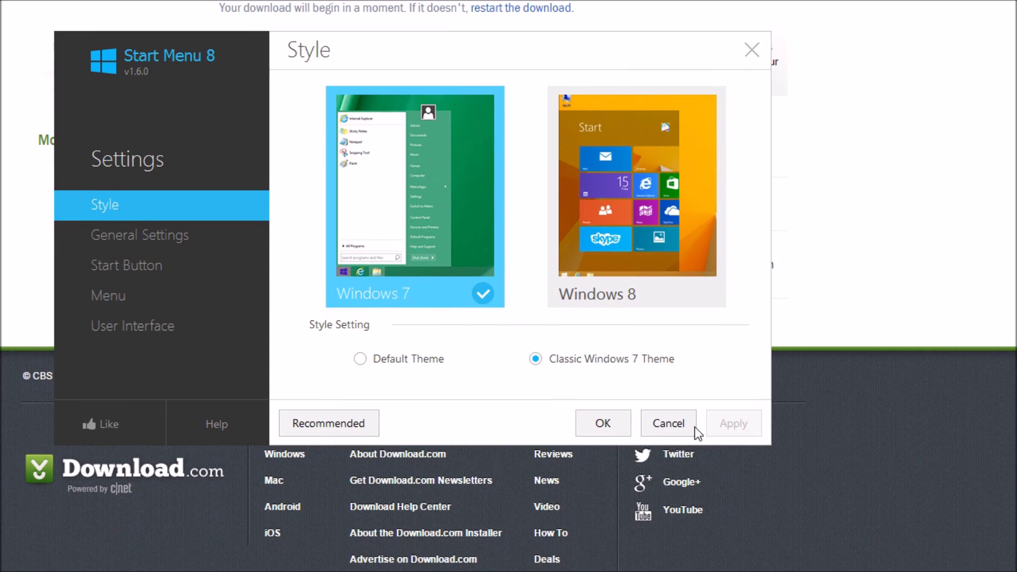
# - Close Start Menu 8 settings and try the new Windows 7-style Start menu
pyautogui.click(616, 425)
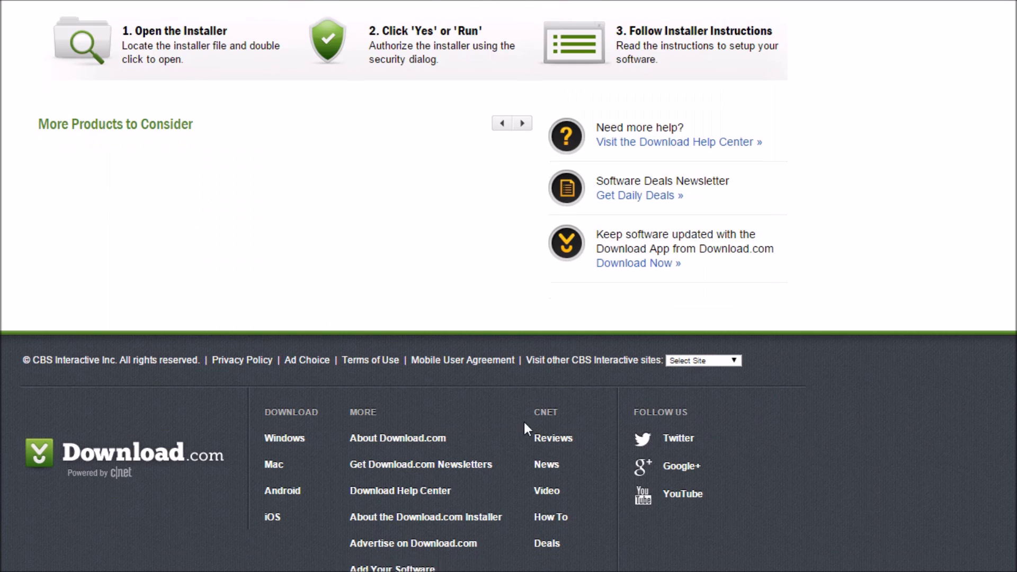
pyautogui.click(12, 559)
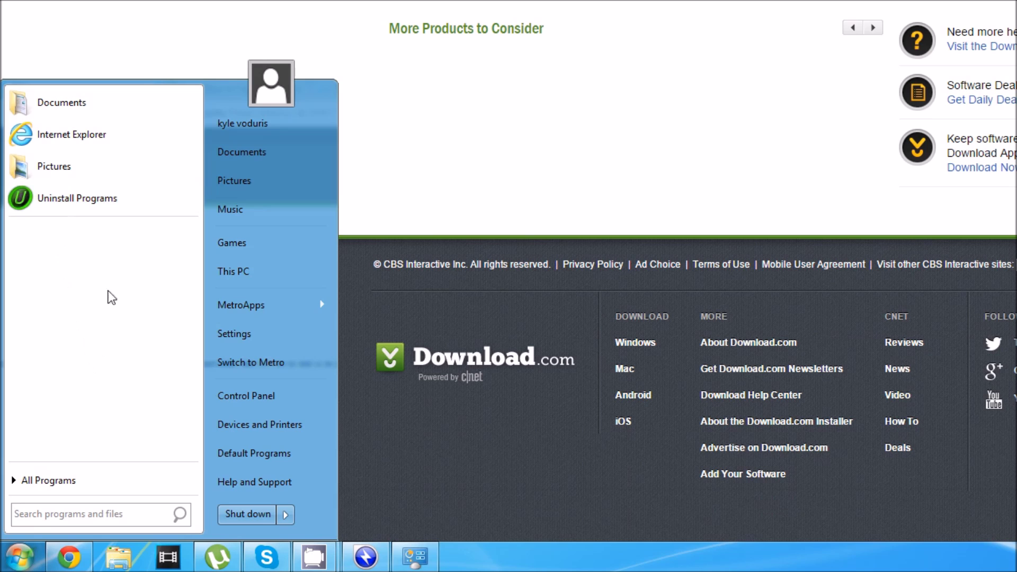
pyautogui.click(17, 550)
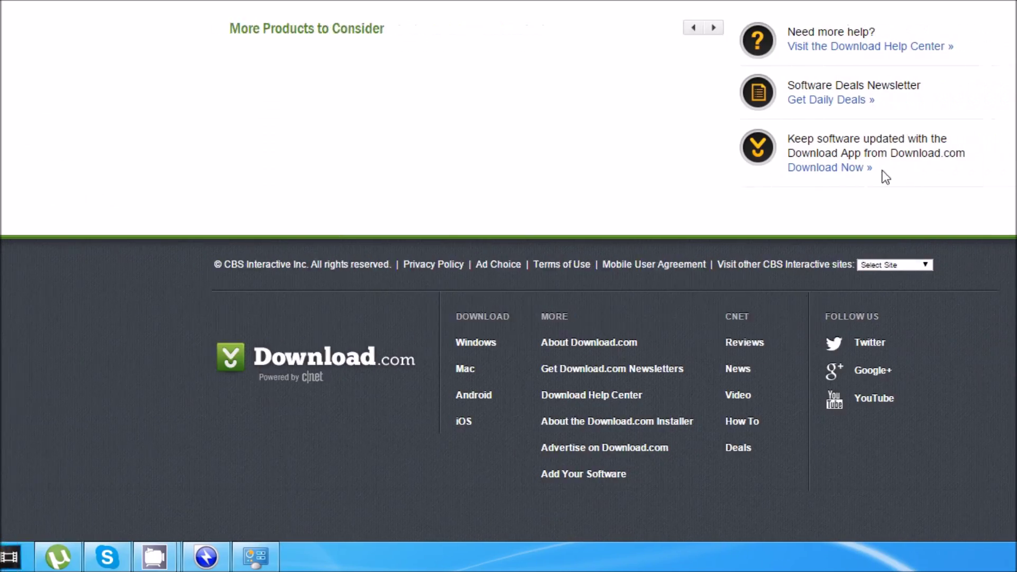